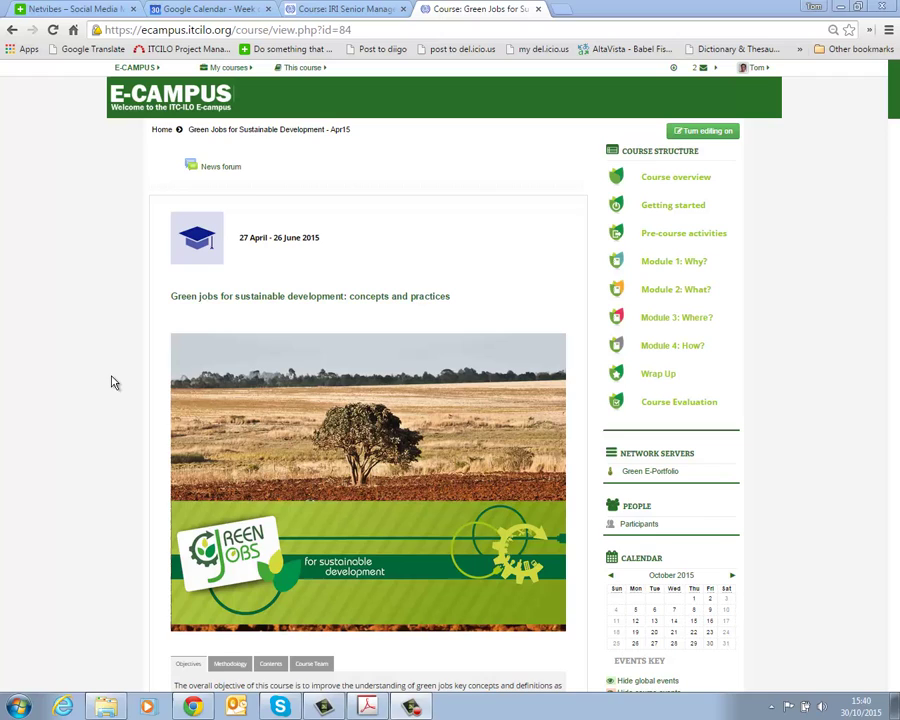
Step: Open the Green E-Portfolio from the Green Jobs course page and go to its Start to Reflect! page
{"action": "scroll", "coordinate": [114, 382], "scroll_direction": "down", "scroll_amount": 1}
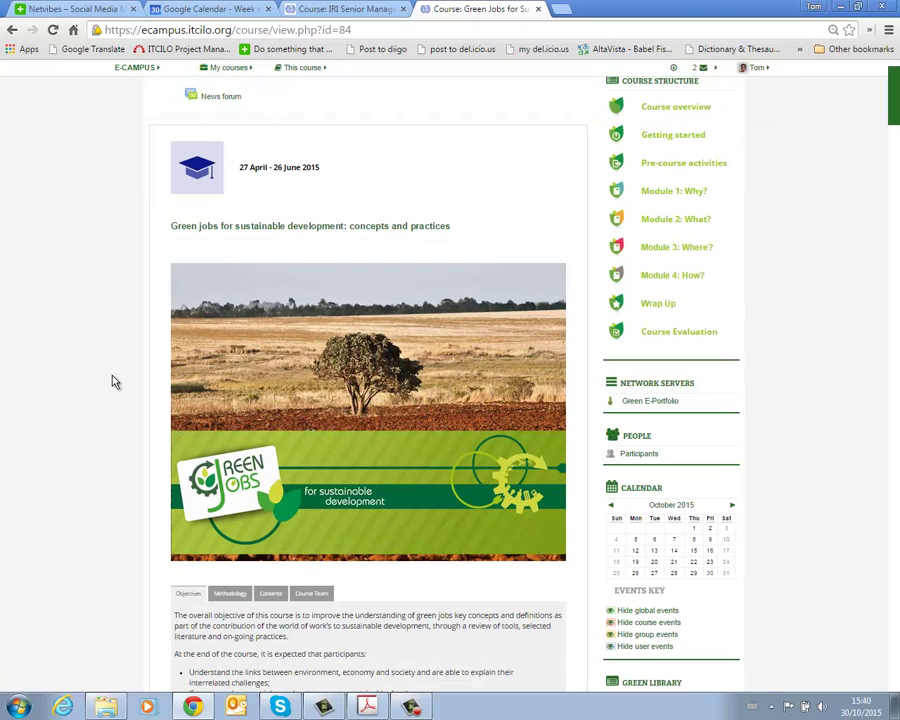
{"action": "scroll", "coordinate": [114, 382], "scroll_direction": "up", "scroll_amount": 1}
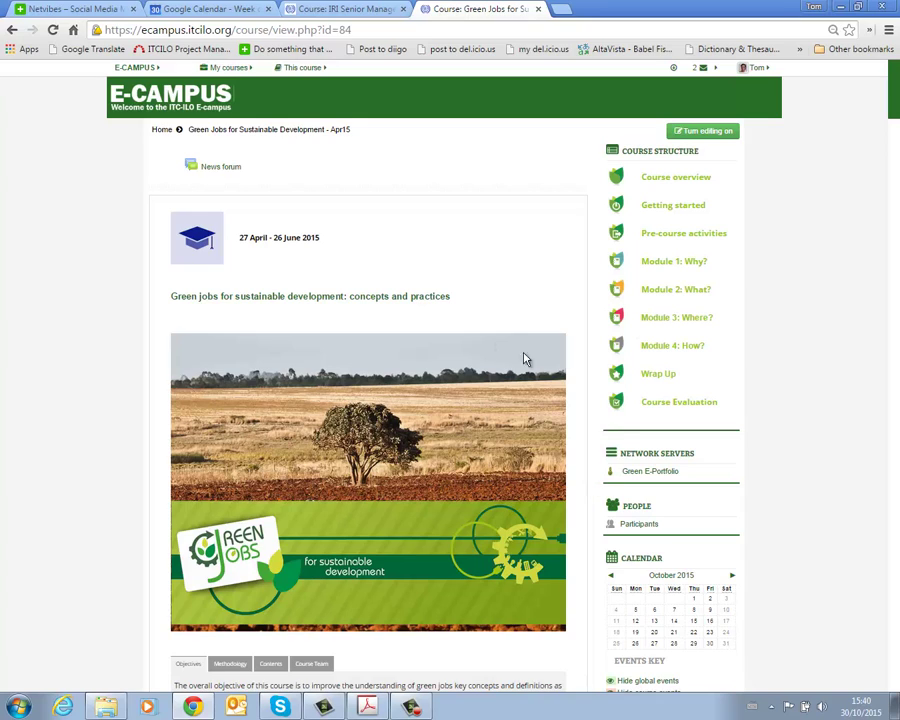
{"action": "left_click", "coordinate": [657, 476]}
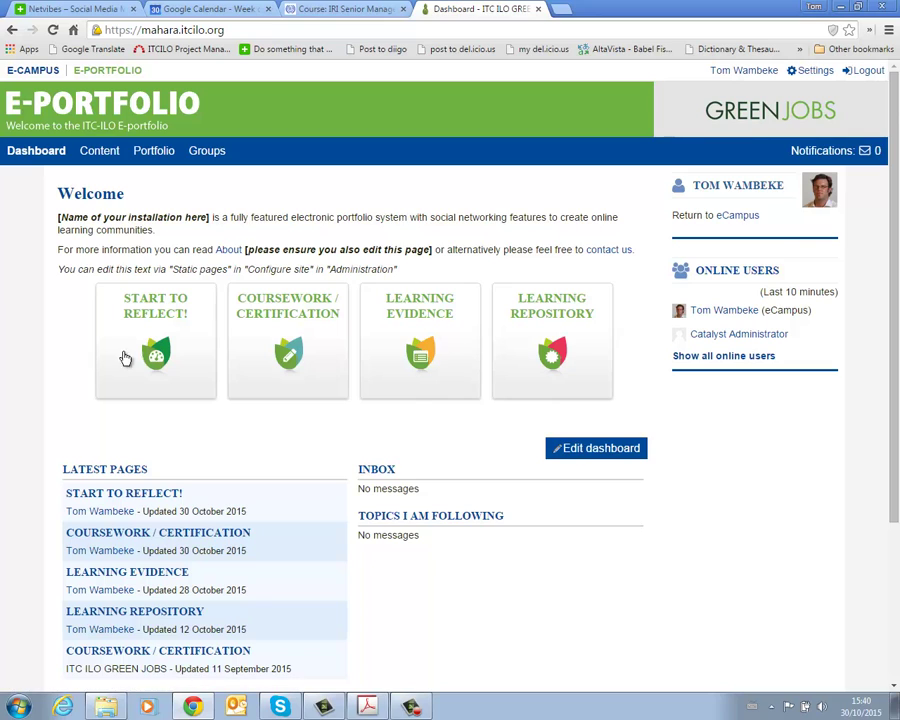
{"action": "left_click", "coordinate": [155, 328]}
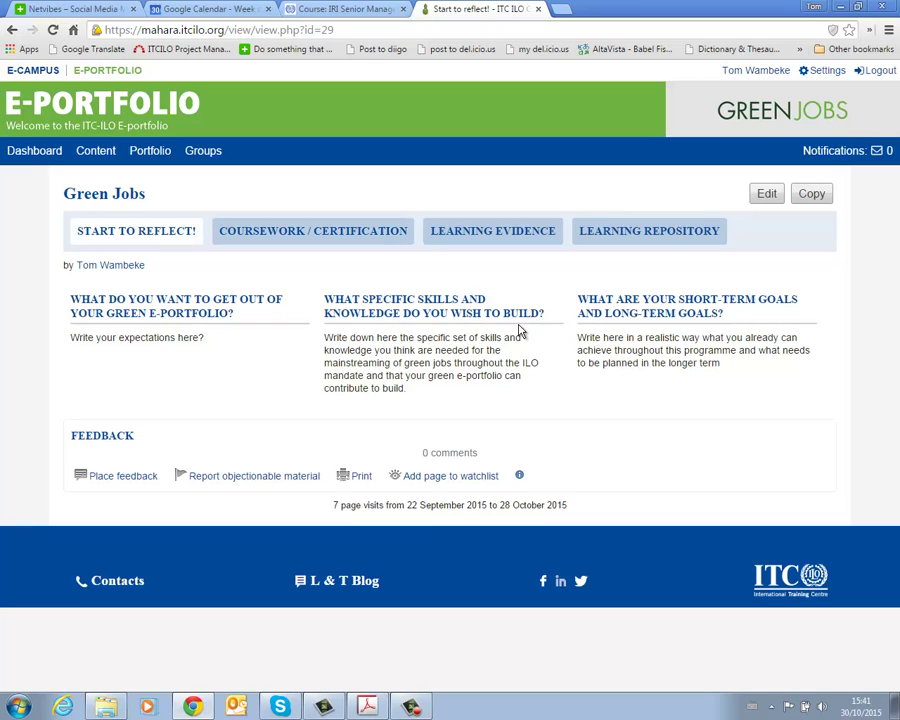
Step: Edit the Start to Reflect! page, saving the "What do you want to get out of your green e-portfolio?" block with its existing text
{"action": "left_click", "coordinate": [767, 198]}
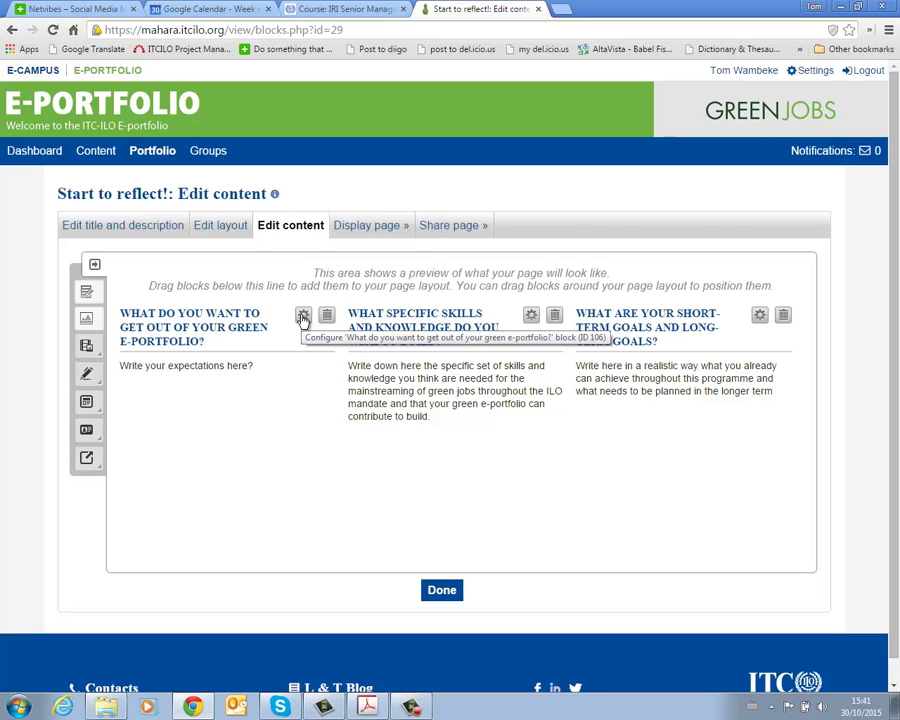
{"action": "left_click", "coordinate": [303, 318]}
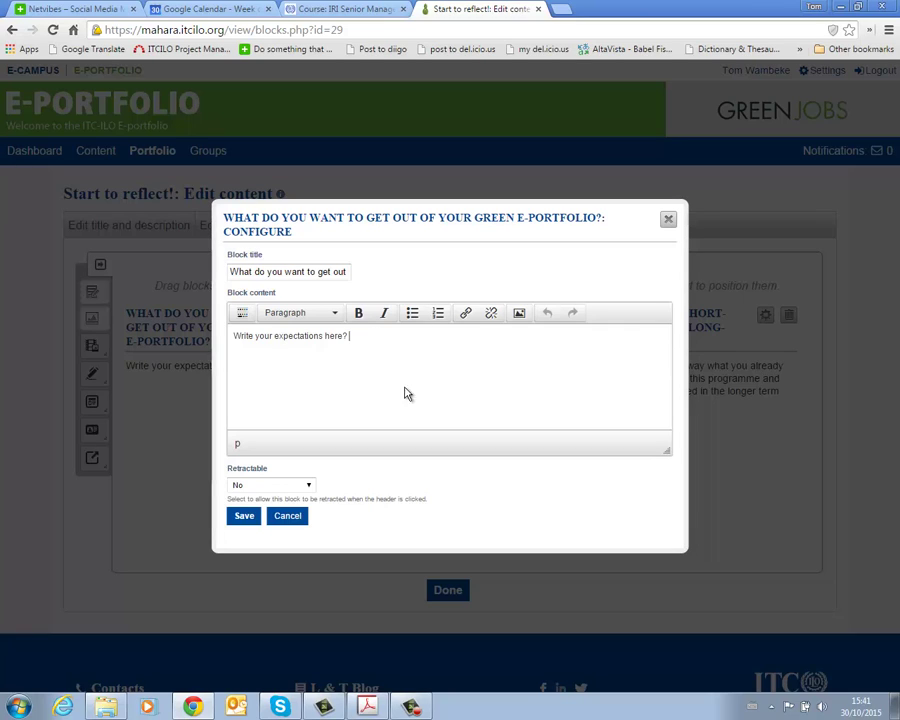
{"action": "left_click", "coordinate": [246, 517]}
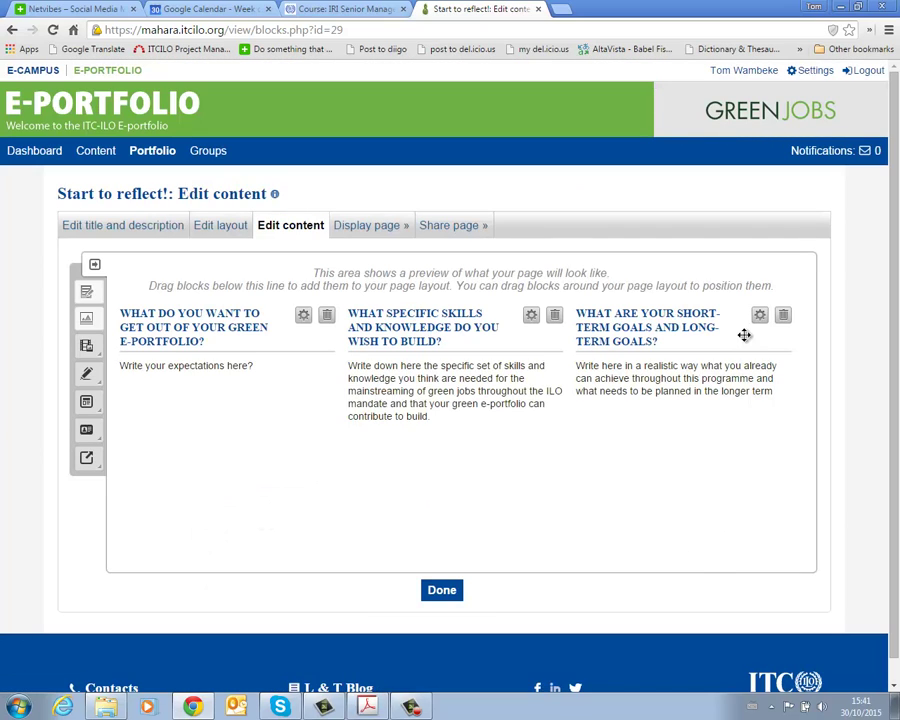
{"action": "left_click", "coordinate": [443, 593]}
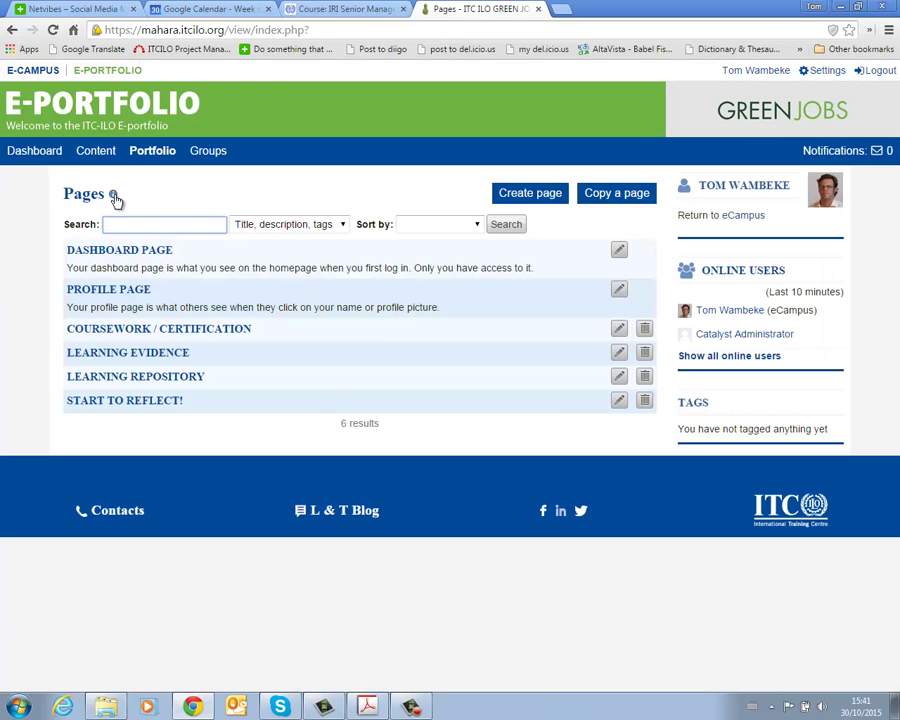
Step: Return to the dashboard and review the Coursework / Certification page with its list of eligible training activities
{"action": "left_click", "coordinate": [46, 161]}
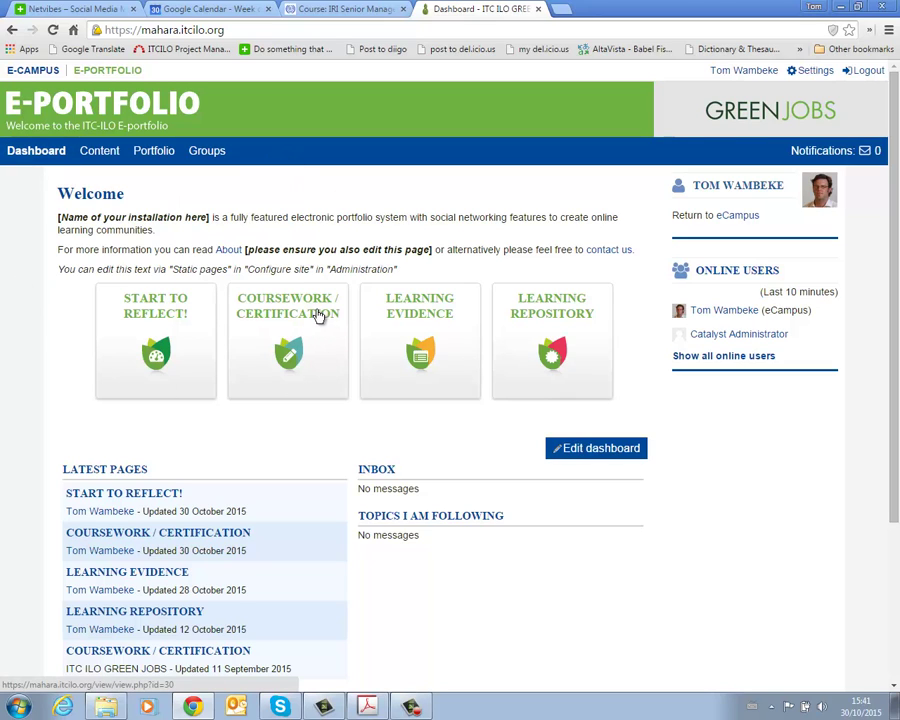
{"action": "left_click", "coordinate": [307, 329]}
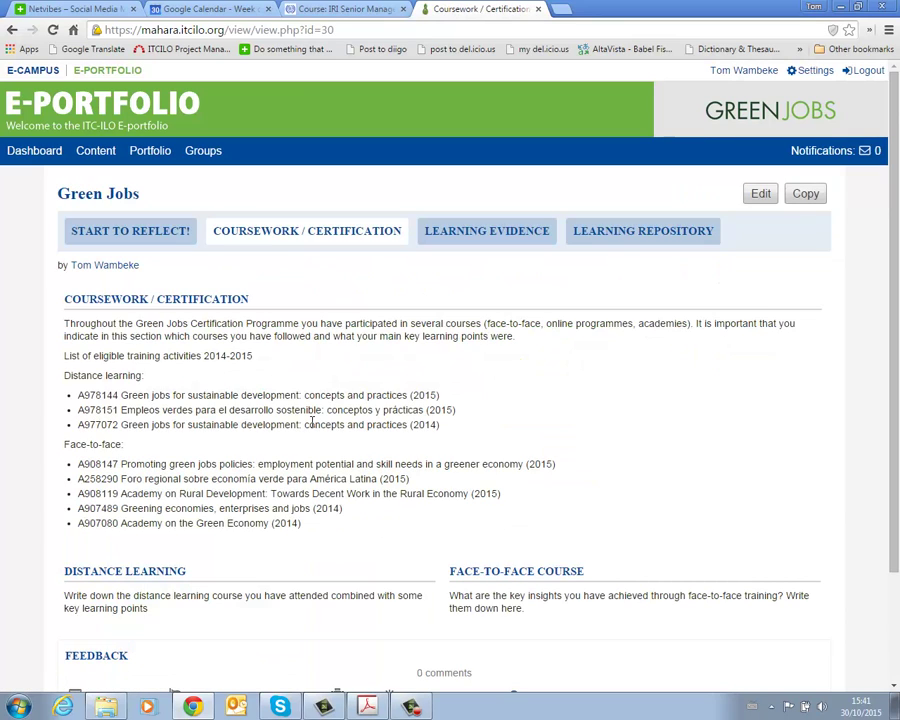
{"action": "scroll", "coordinate": [312, 423], "scroll_direction": "down", "scroll_amount": 1}
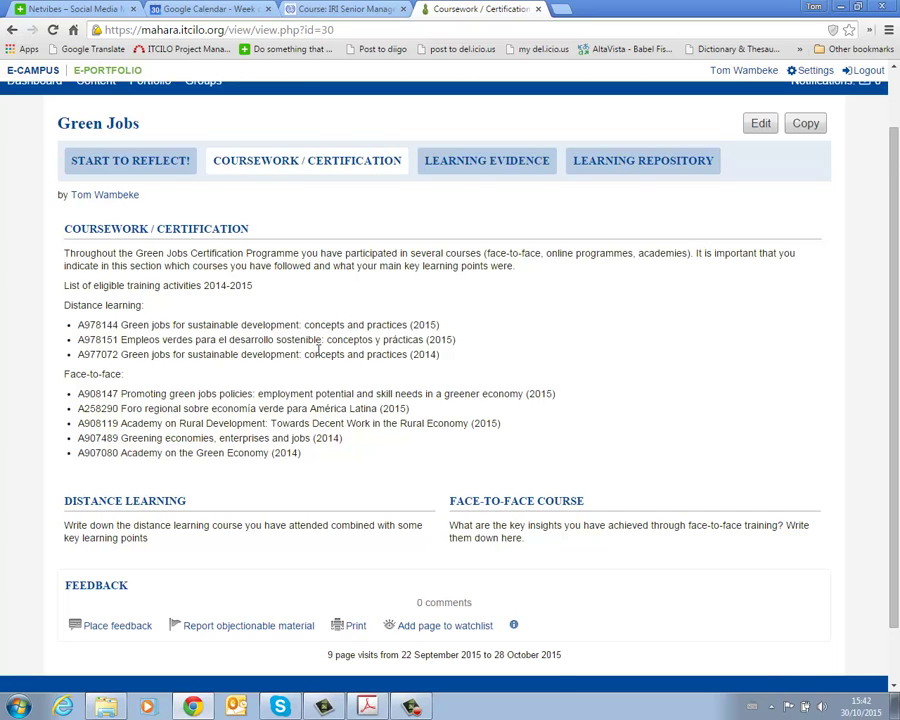
{"action": "scroll", "coordinate": [319, 350], "scroll_direction": "down", "scroll_amount": 1}
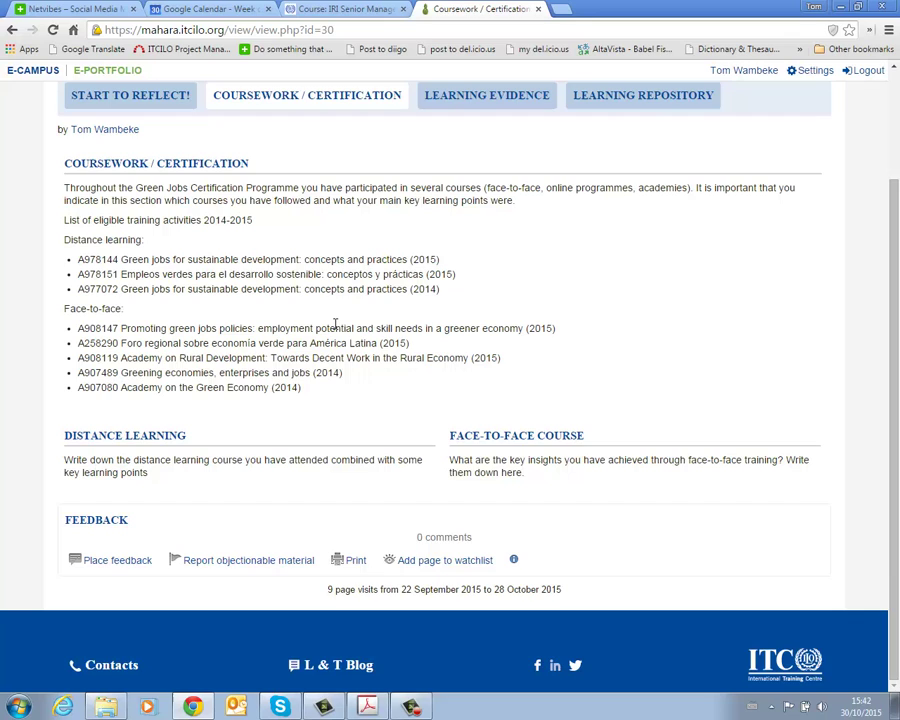
{"action": "scroll", "coordinate": [318, 466], "scroll_direction": "up", "scroll_amount": 2}
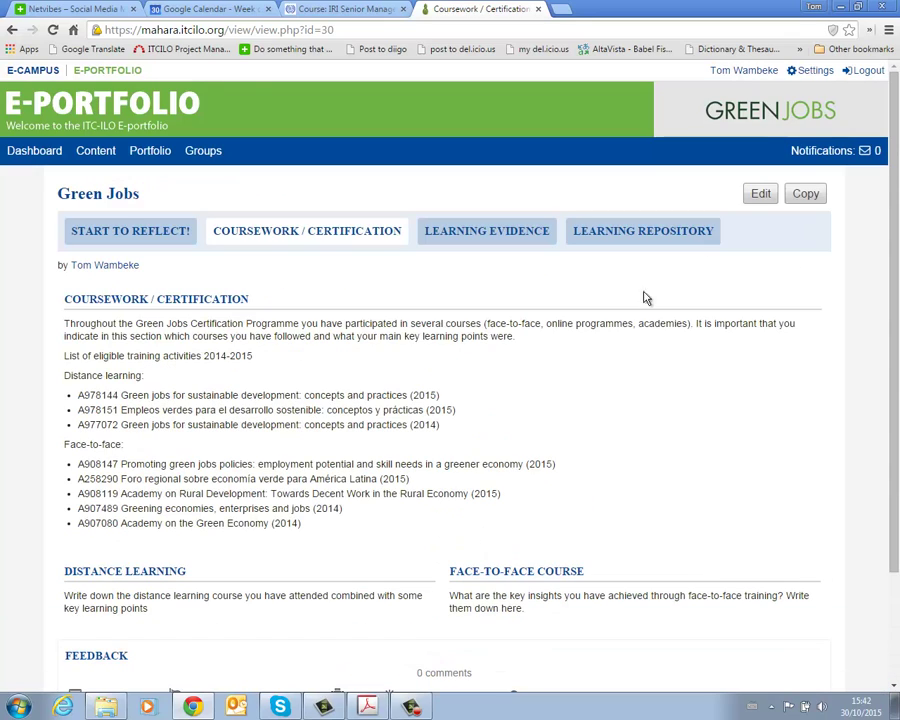
Step: Edit the Coursework / Certification page, saving the Distance learning block with its existing text, and finish editing
{"action": "left_click", "coordinate": [760, 196]}
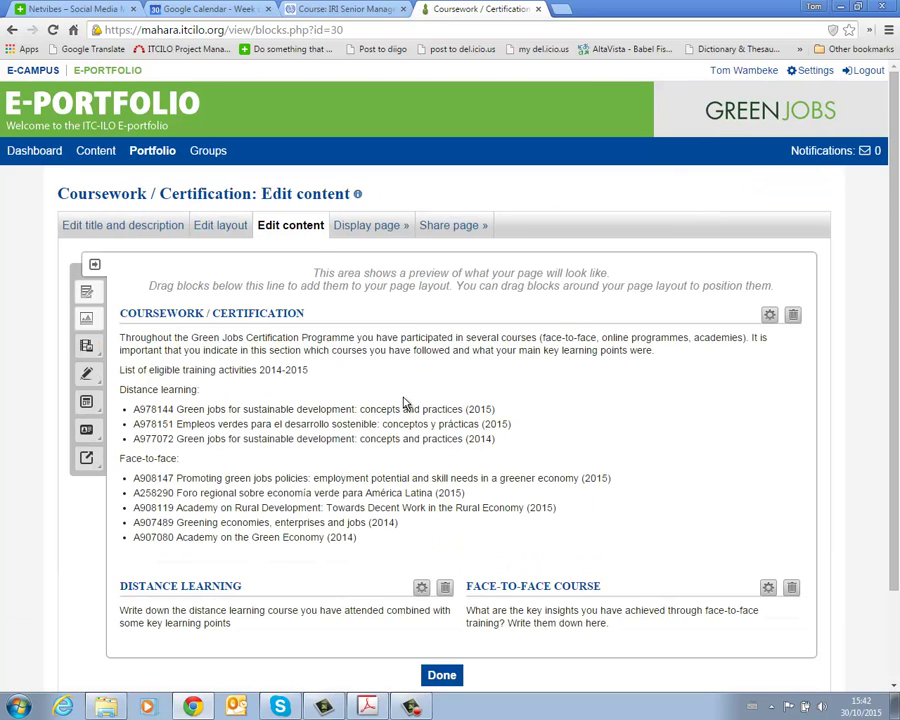
{"action": "scroll", "coordinate": [405, 403], "scroll_direction": "down", "scroll_amount": 2}
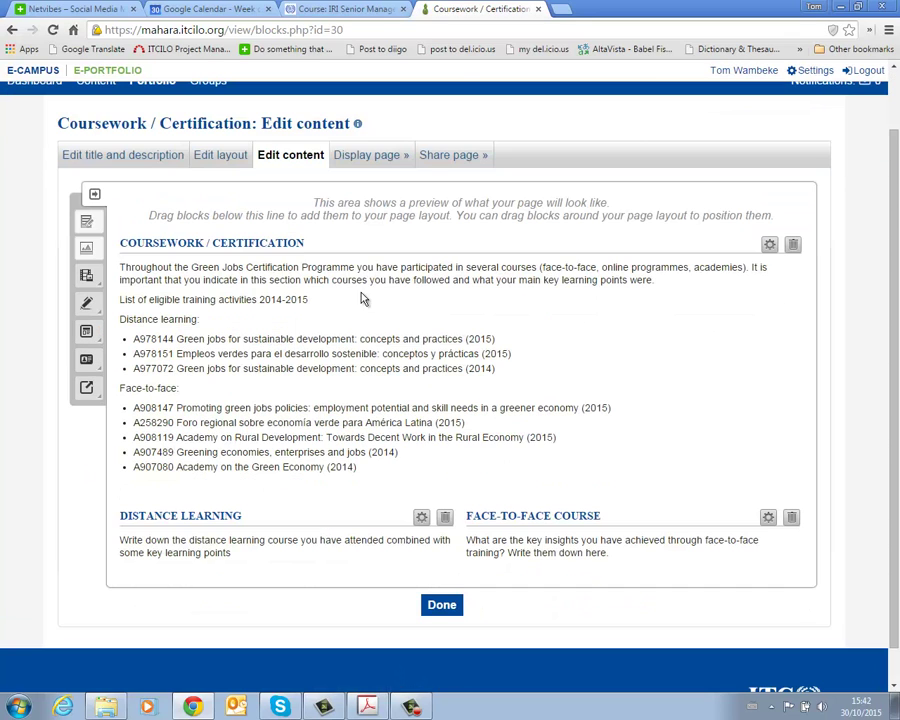
{"action": "left_click", "coordinate": [420, 519]}
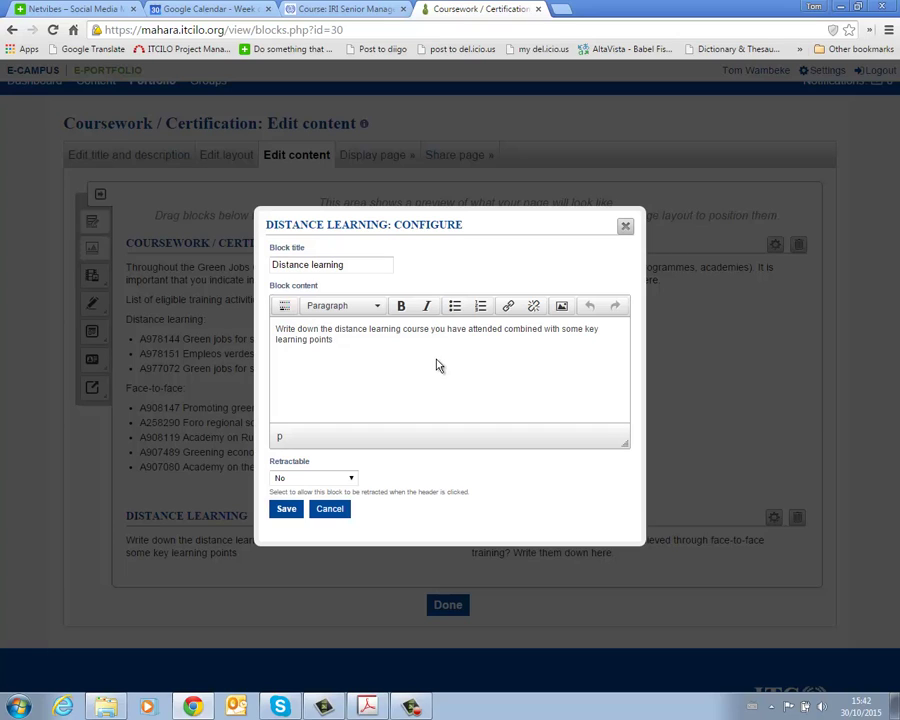
{"action": "left_click", "coordinate": [287, 511]}
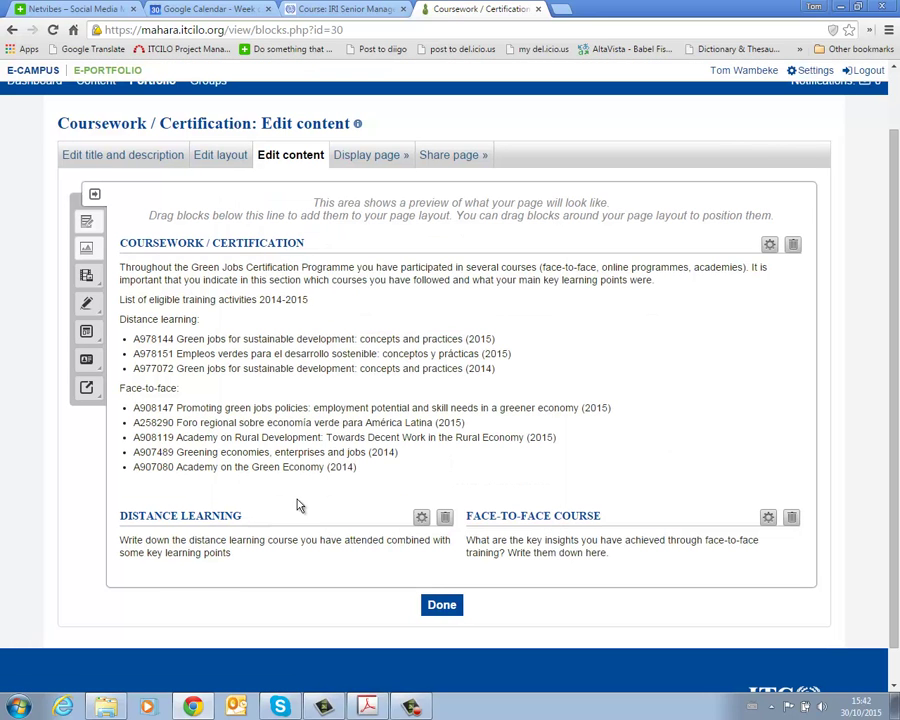
{"action": "left_click", "coordinate": [451, 605]}
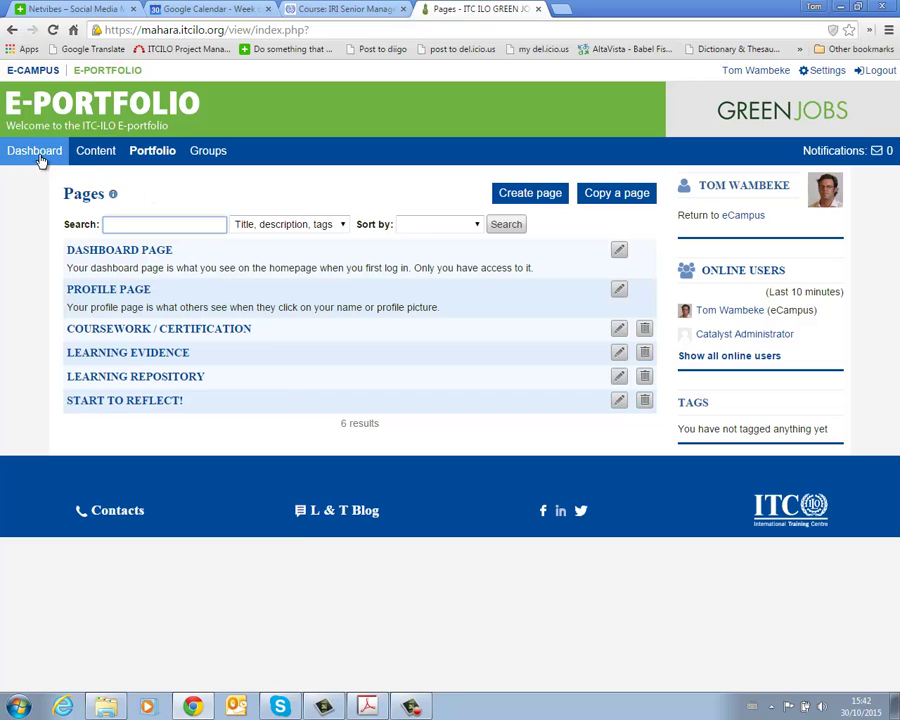
Step: Go back to the dashboard and examine the Learning Evidence page's activities, their credits and the evidence sections
{"action": "left_click", "coordinate": [41, 160]}
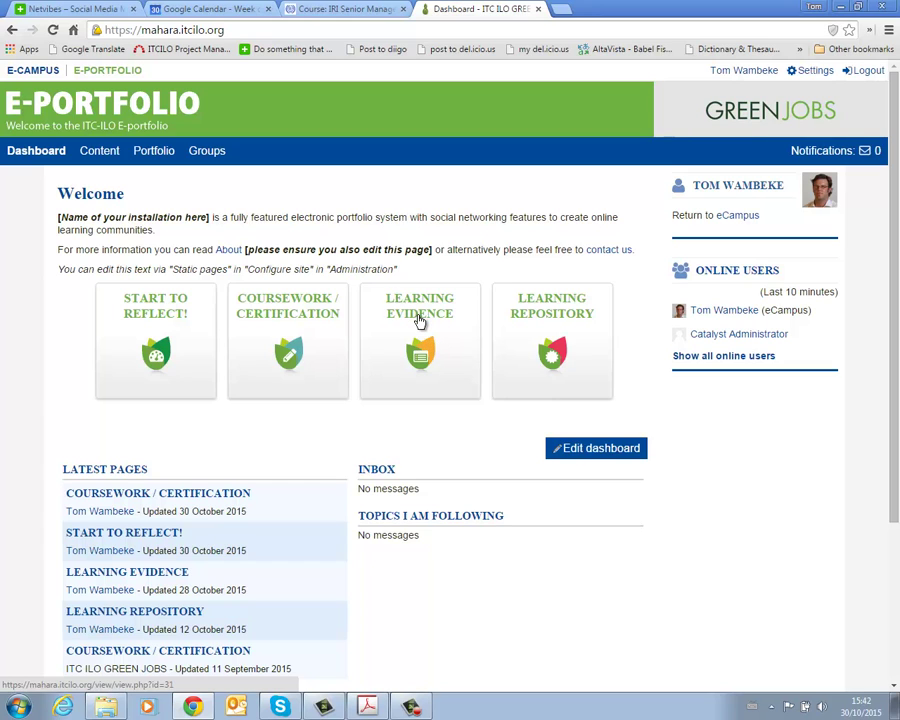
{"action": "left_click", "coordinate": [420, 320]}
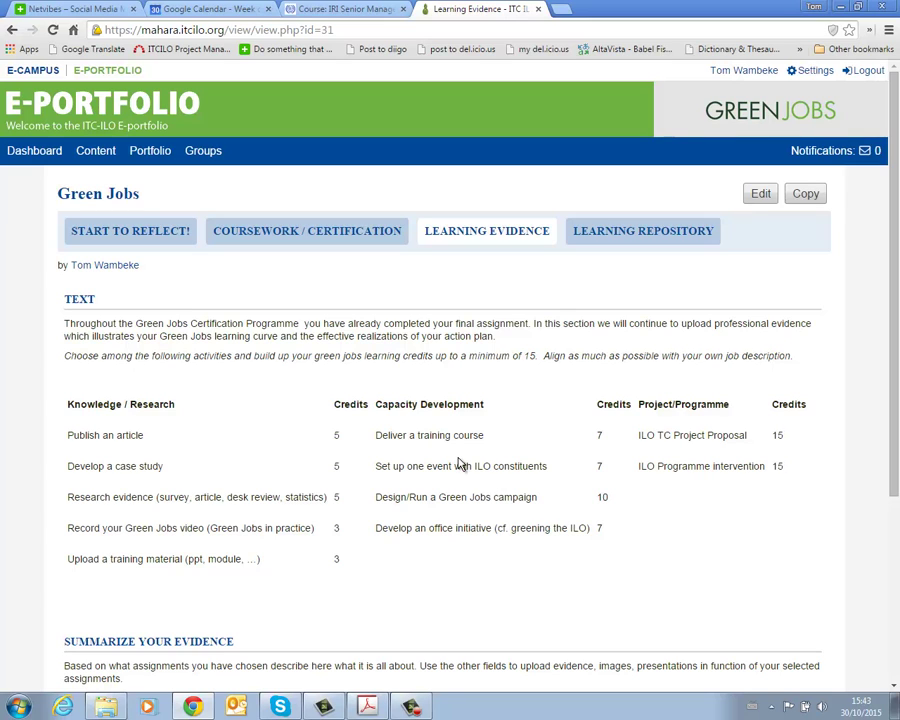
{"action": "scroll", "coordinate": [480, 457], "scroll_direction": "down", "scroll_amount": 1}
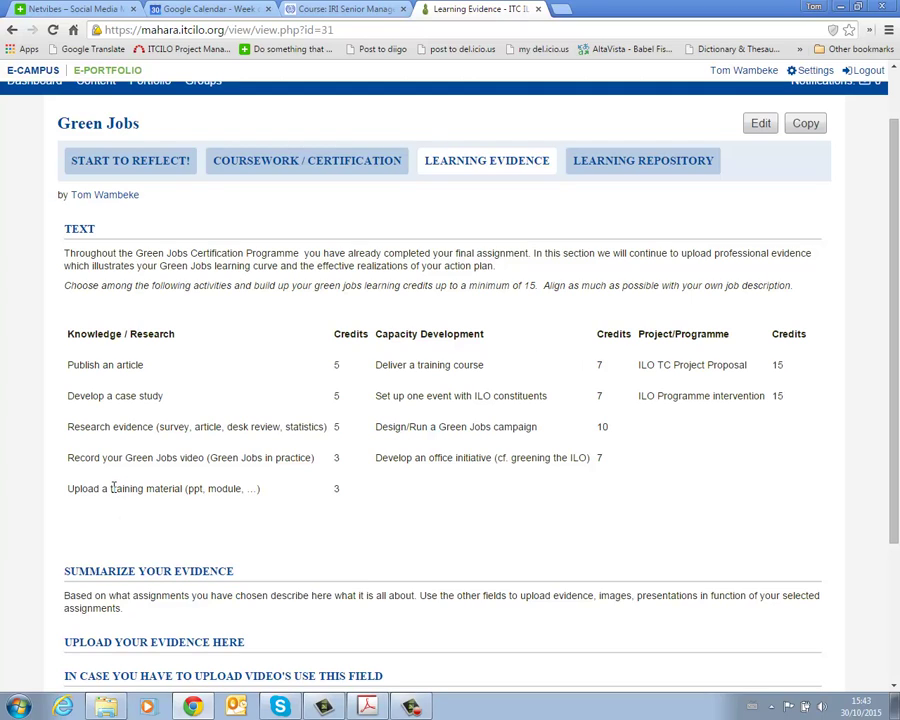
{"action": "left_click_drag", "start_coordinate": [113, 488], "coordinate": [229, 488]}
{"action": "left_click", "coordinate": [229, 488]}
{"action": "double_click", "coordinate": [337, 365]}
{"action": "left_click", "coordinate": [285, 383]}
{"action": "scroll", "coordinate": [150, 595], "scroll_direction": "down", "scroll_amount": 1}
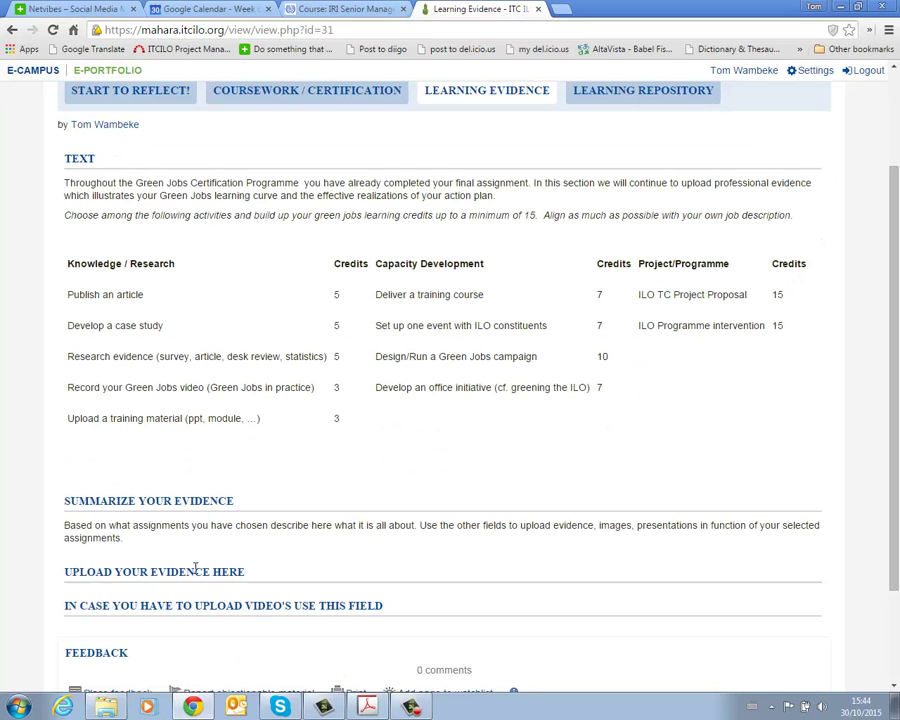
{"action": "scroll", "coordinate": [195, 567], "scroll_direction": "up", "scroll_amount": 2}
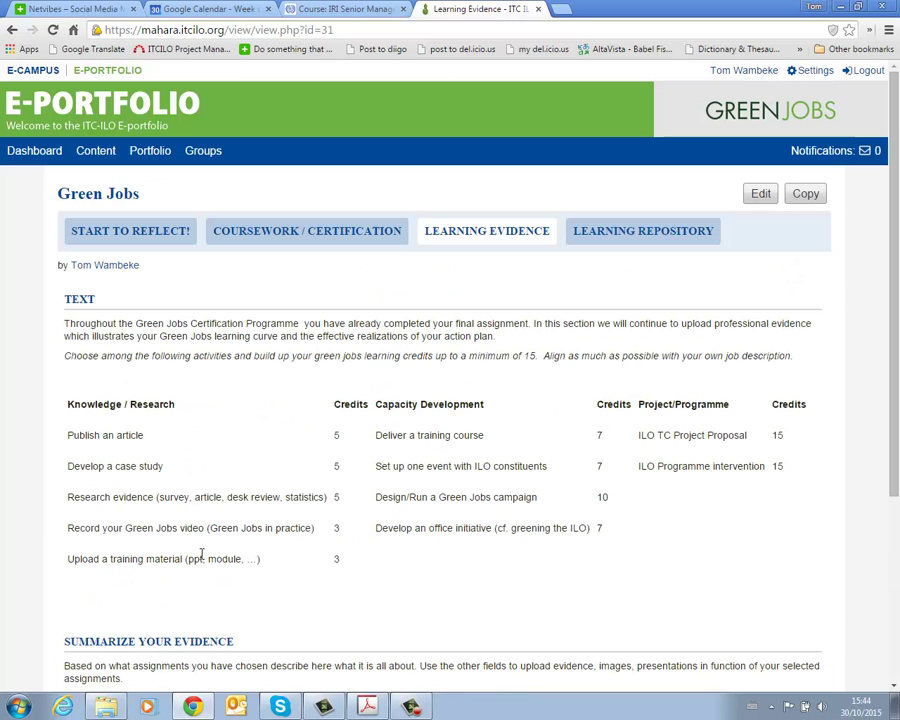
Step: Edit the Learning Evidence page, bring up and cancel file selection in the "Upload your evidence here" block, and save the block
{"action": "left_click", "coordinate": [760, 195]}
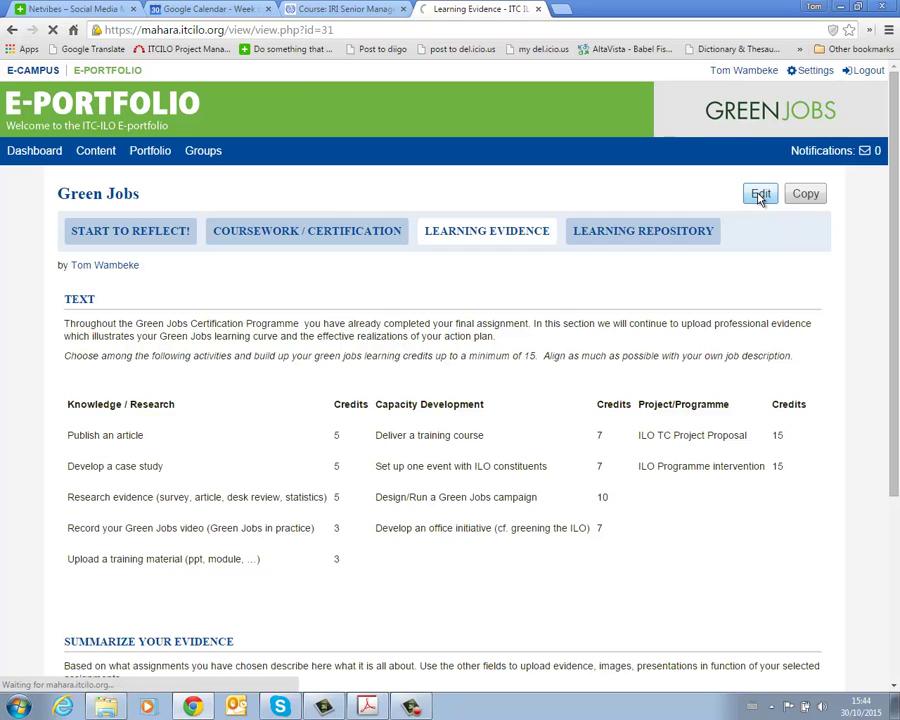
{"action": "scroll", "coordinate": [305, 453], "scroll_direction": "down", "scroll_amount": 4}
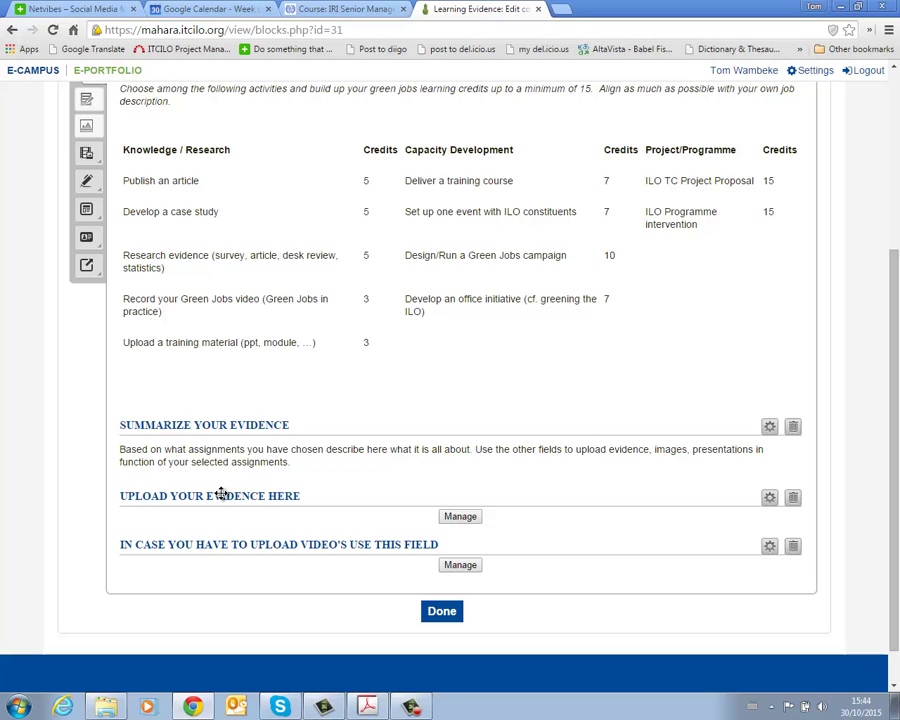
{"action": "left_click", "coordinate": [461, 517]}
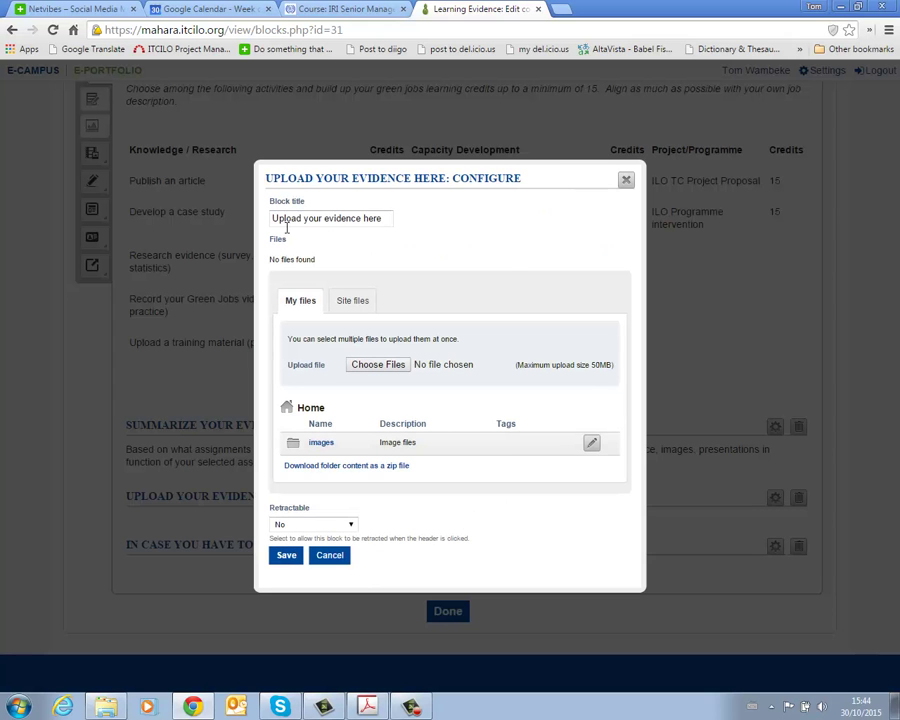
{"action": "left_click", "coordinate": [379, 366]}
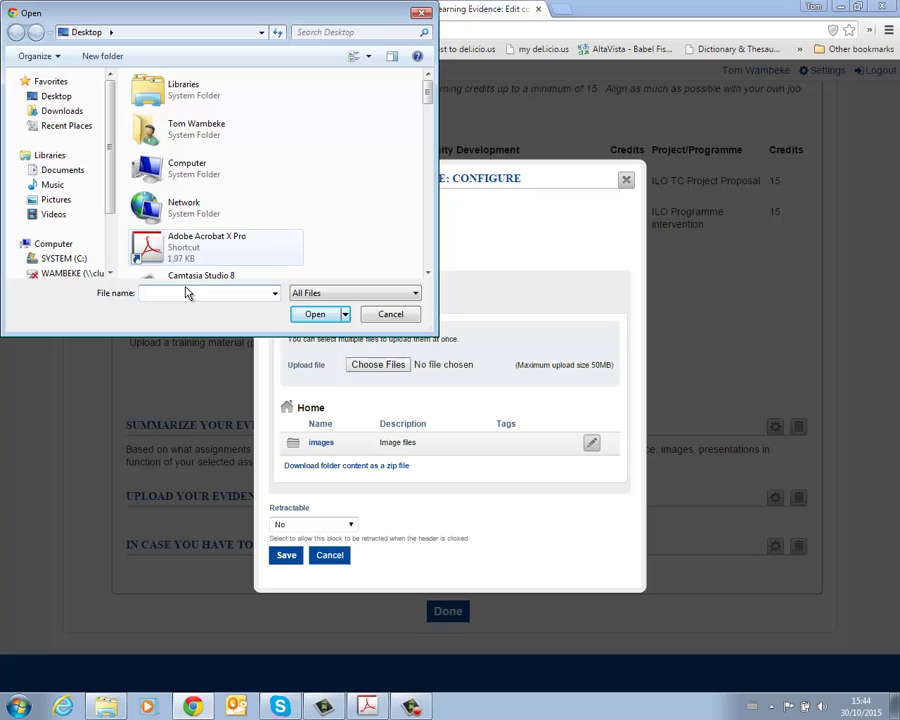
{"action": "left_click", "coordinate": [391, 318]}
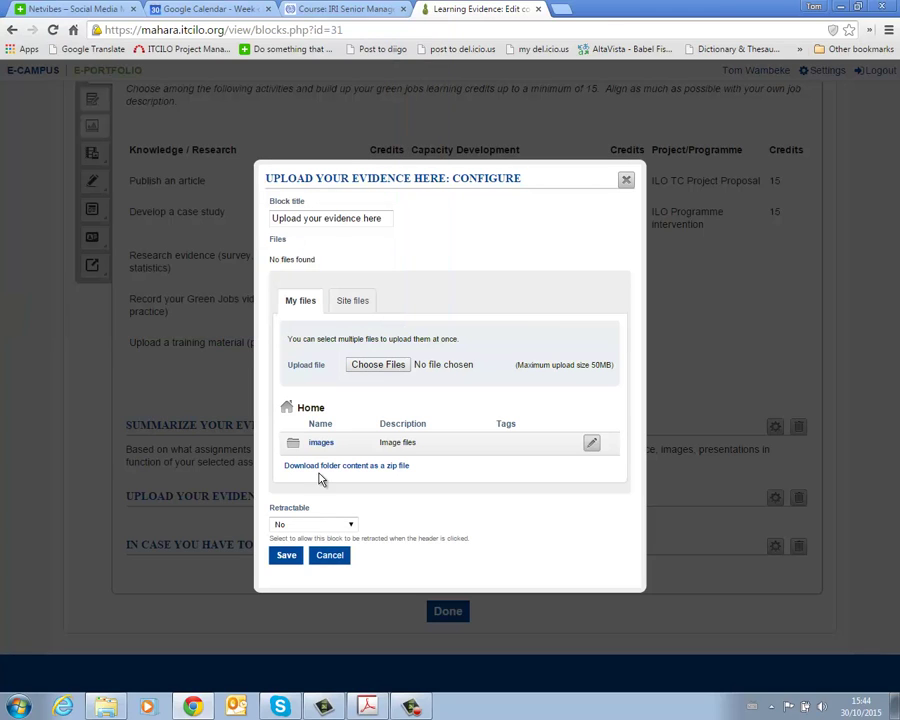
{"action": "left_click", "coordinate": [285, 557]}
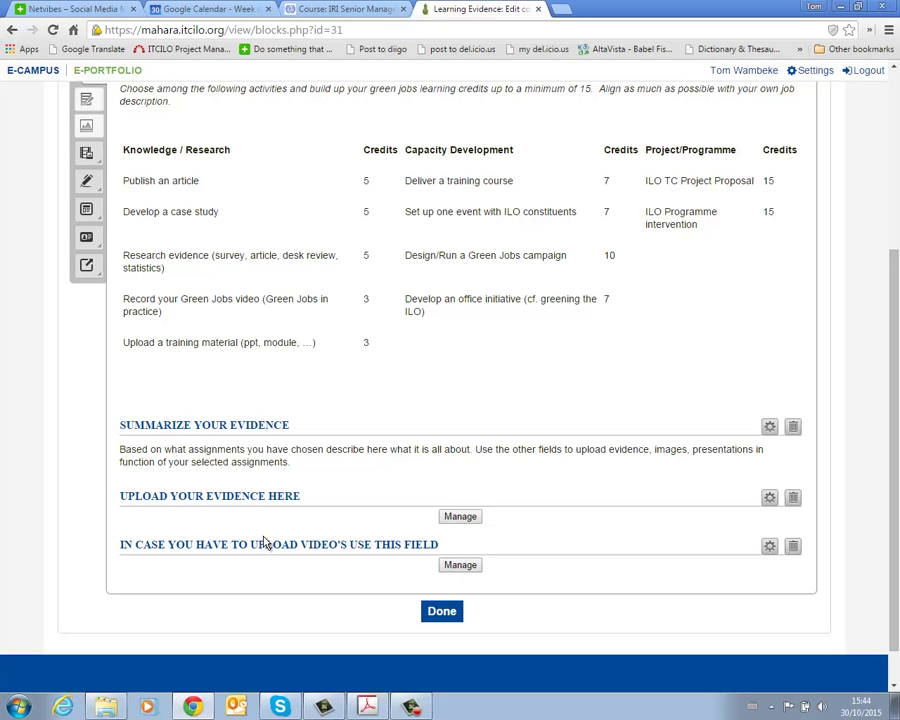
Step: Look over the activity table and upload blocks of the Learning Evidence page, and finish editing it
{"action": "scroll", "coordinate": [359, 315], "scroll_direction": "up", "scroll_amount": 1}
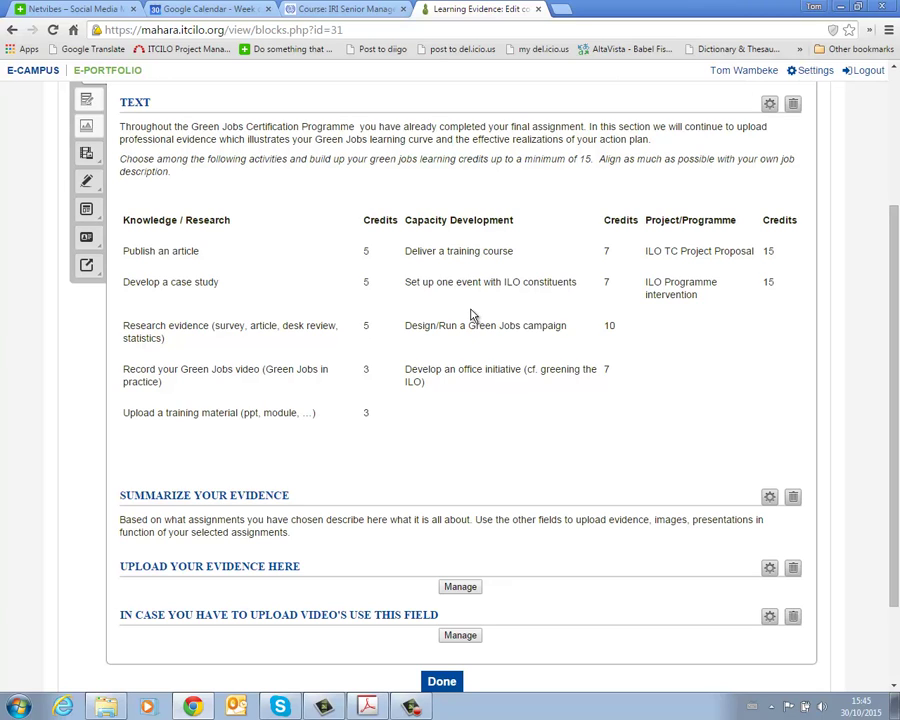
{"action": "scroll", "coordinate": [466, 315], "scroll_direction": "up", "scroll_amount": 1}
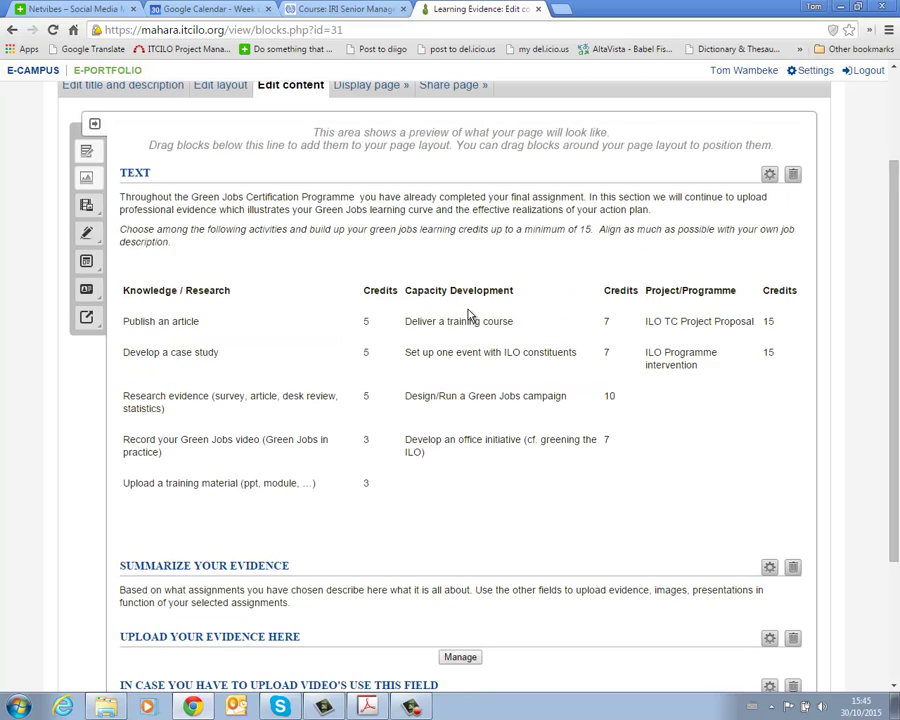
{"action": "scroll", "coordinate": [466, 315], "scroll_direction": "down", "scroll_amount": 1}
{"action": "scroll", "coordinate": [470, 314], "scroll_direction": "down", "scroll_amount": 1}
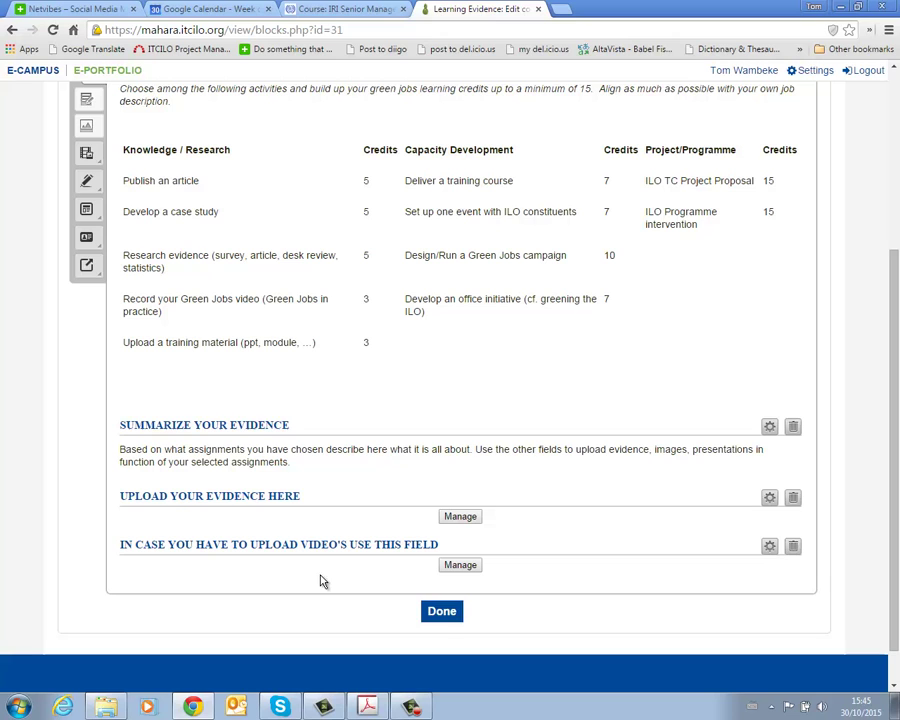
{"action": "left_click", "coordinate": [442, 614]}
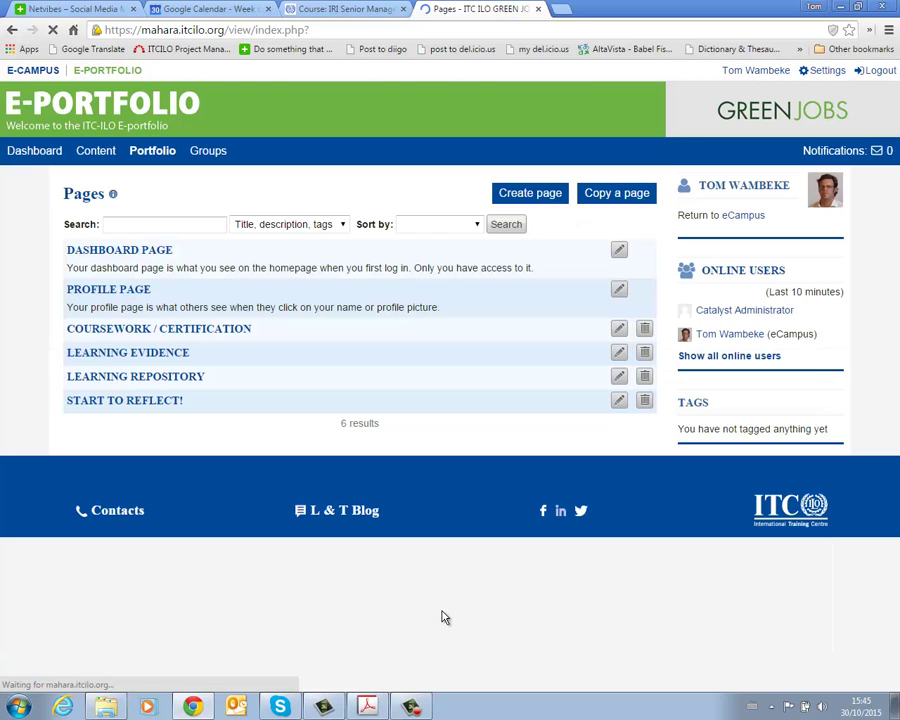
Step: Return to the dashboard and open the Learning Repository page
{"action": "left_click", "coordinate": [25, 152]}
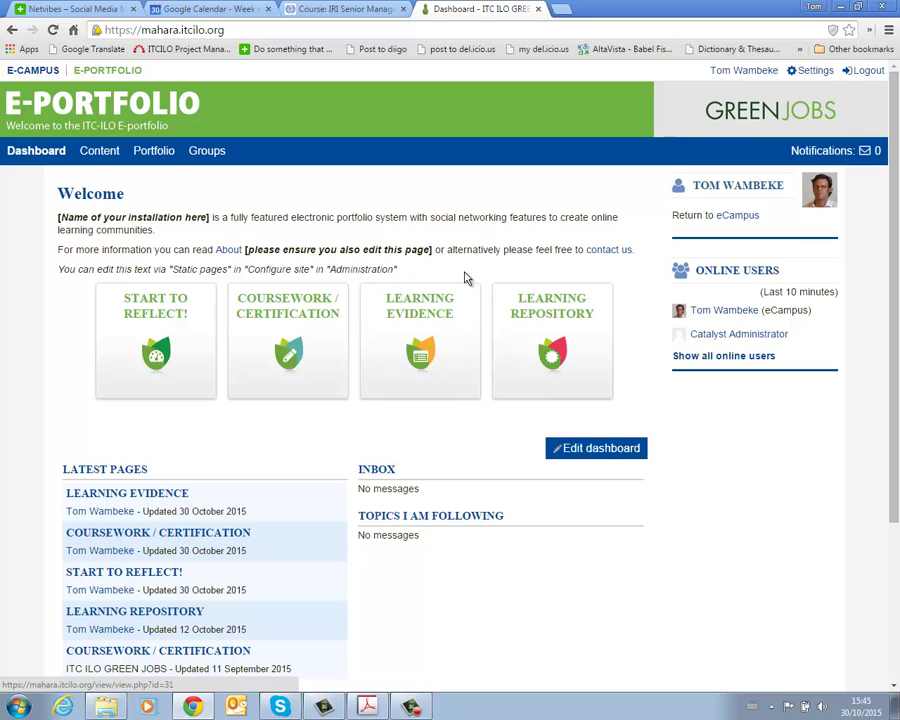
{"action": "left_click", "coordinate": [539, 330]}
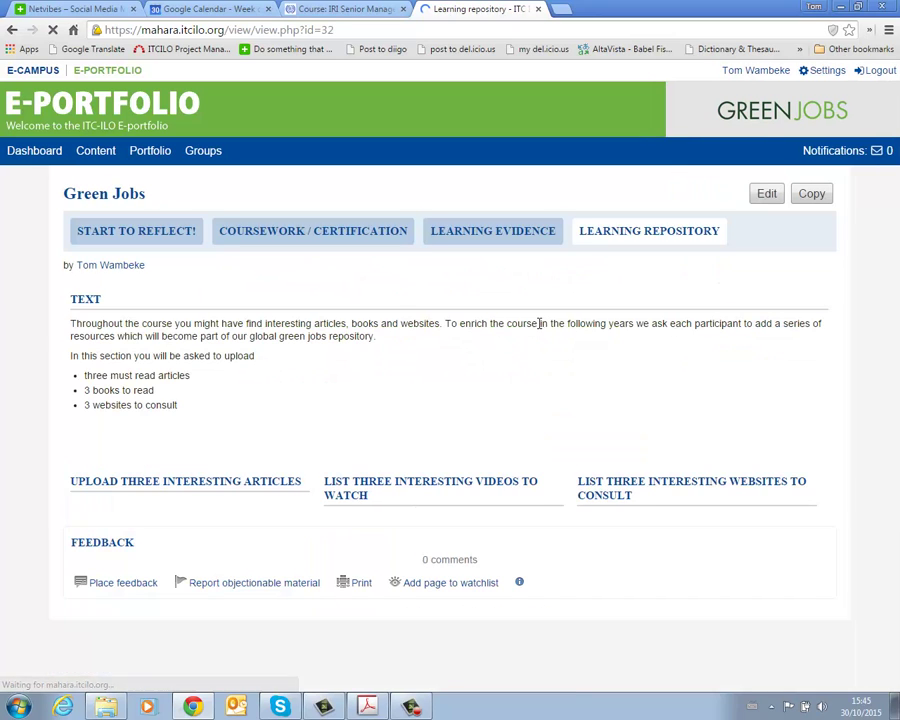
Step: Look over the Learning Repository page's instructions and its article, video and website sections, and return to the dashboard
{"action": "scroll", "coordinate": [180, 390], "scroll_direction": "down", "scroll_amount": 1}
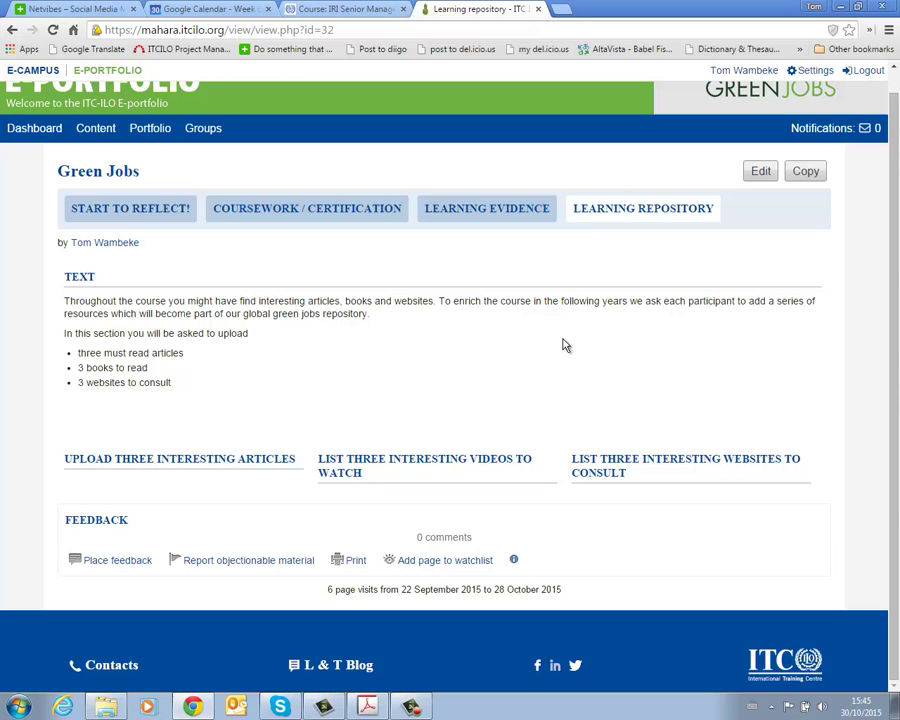
{"action": "scroll", "coordinate": [470, 276], "scroll_direction": "up", "scroll_amount": 1}
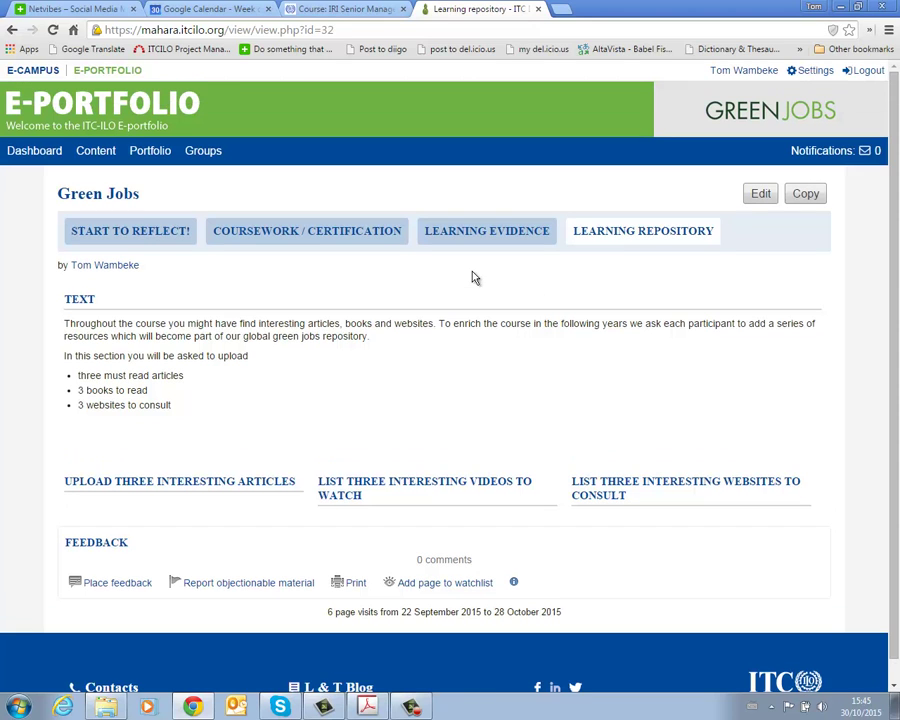
{"action": "left_click", "coordinate": [32, 157]}
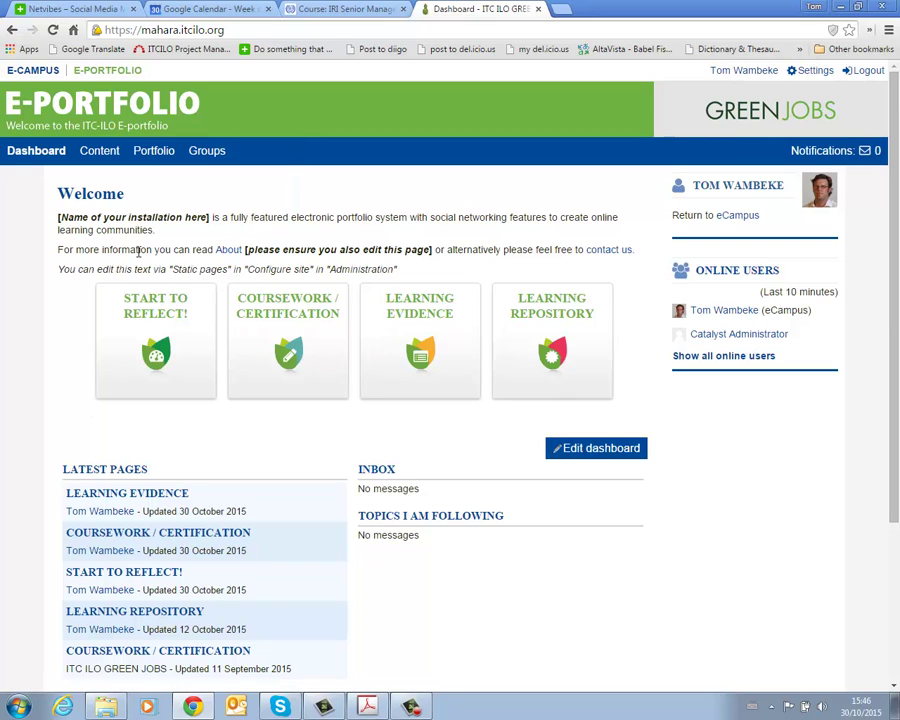
Step: Open the personal profile page and look over its information fields and the other kinds of content available
{"action": "mouse_move", "coordinate": [100, 155]}
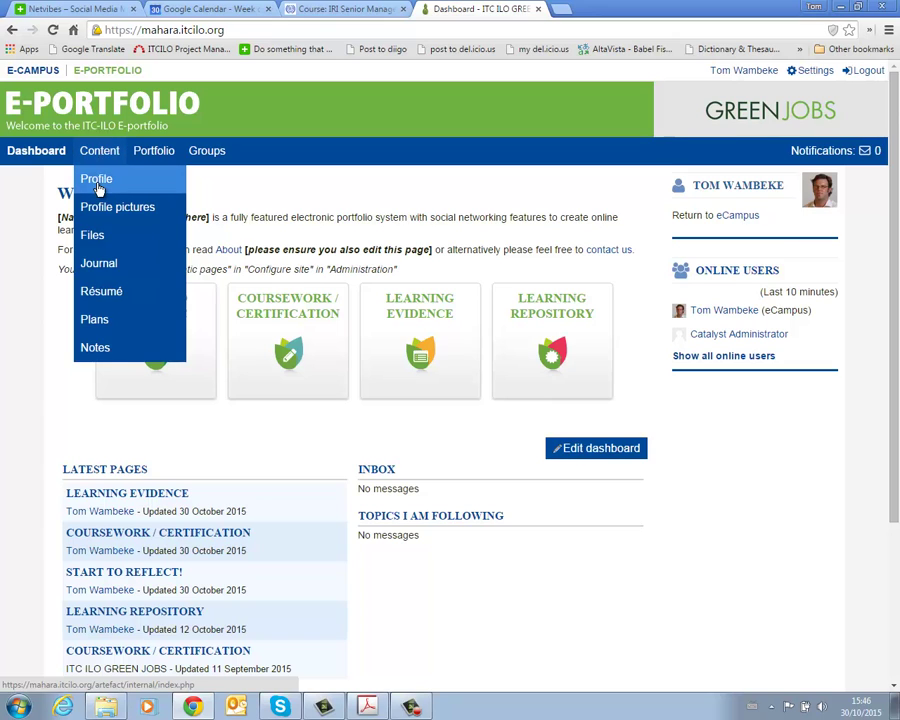
{"action": "left_click", "coordinate": [98, 185]}
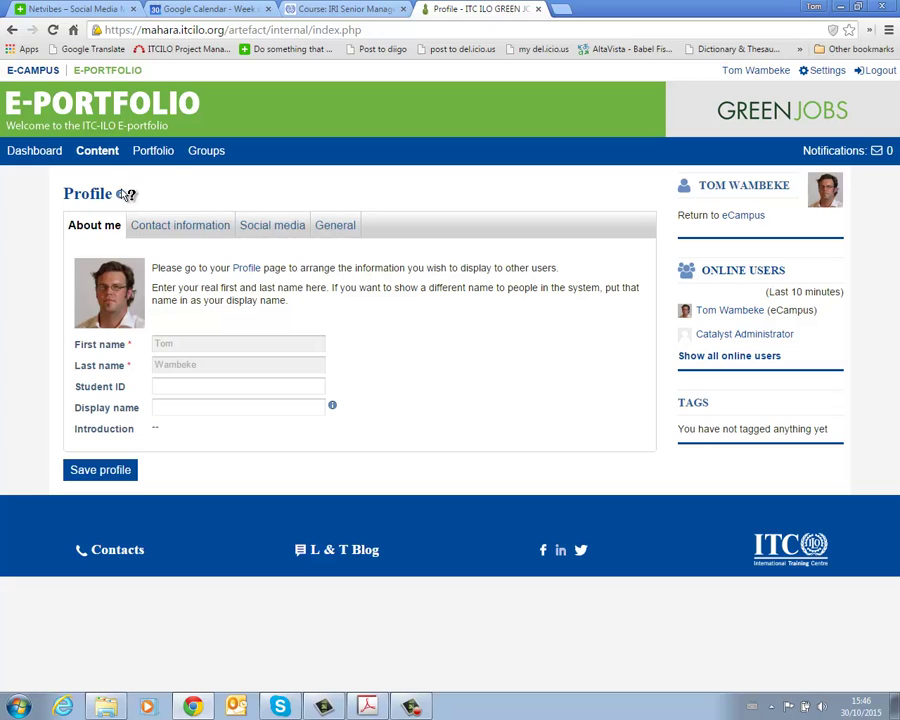
{"action": "mouse_move", "coordinate": [97, 156]}
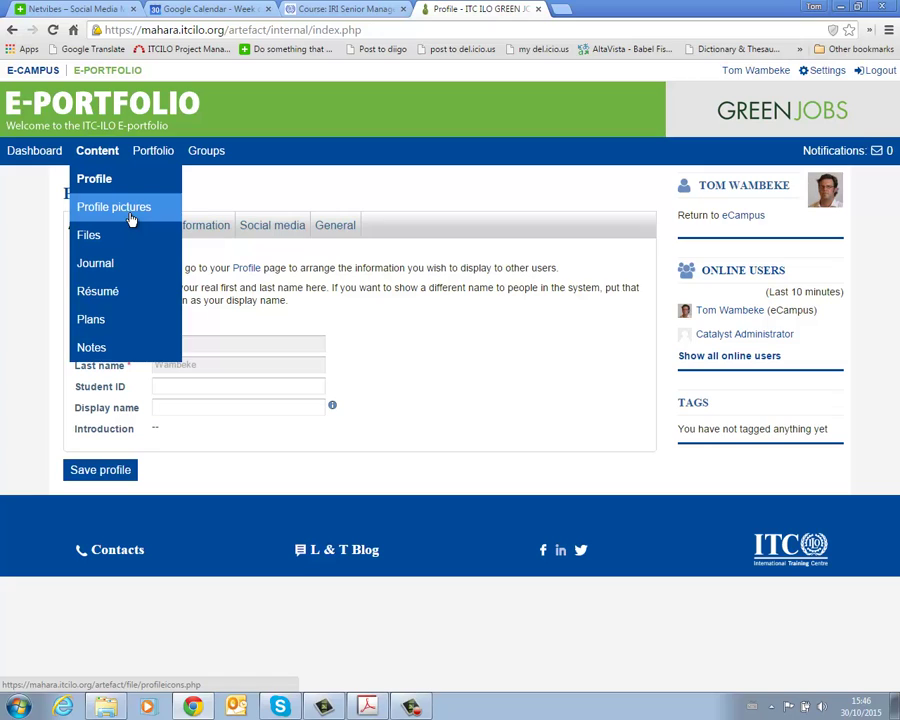
Step: Open the overview of items shared by me and view the access settings of the Green Jobs collection
{"action": "mouse_move", "coordinate": [152, 151]}
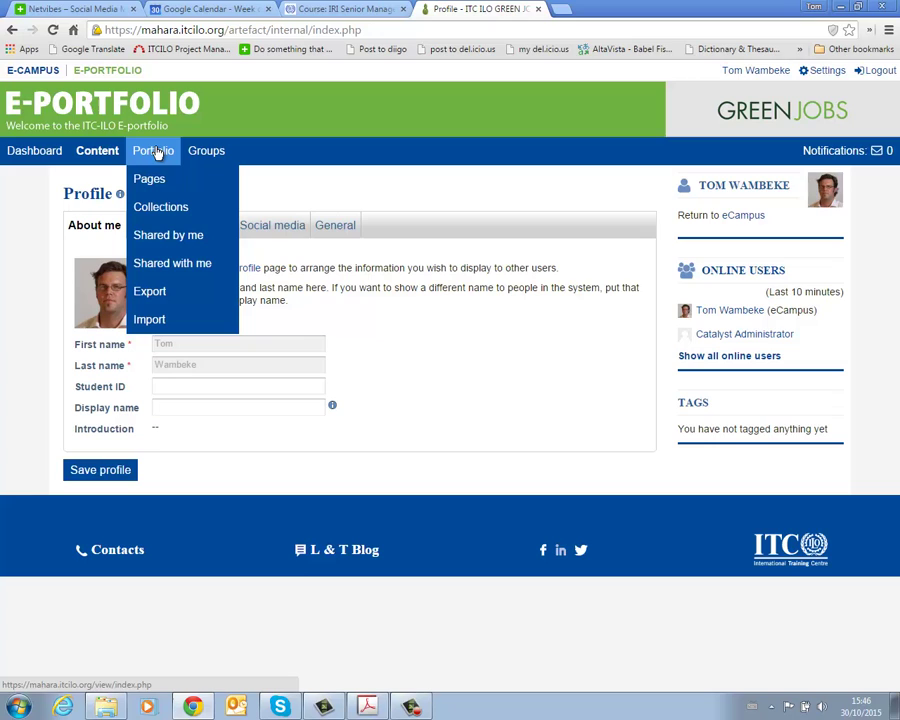
{"action": "left_click", "coordinate": [166, 238]}
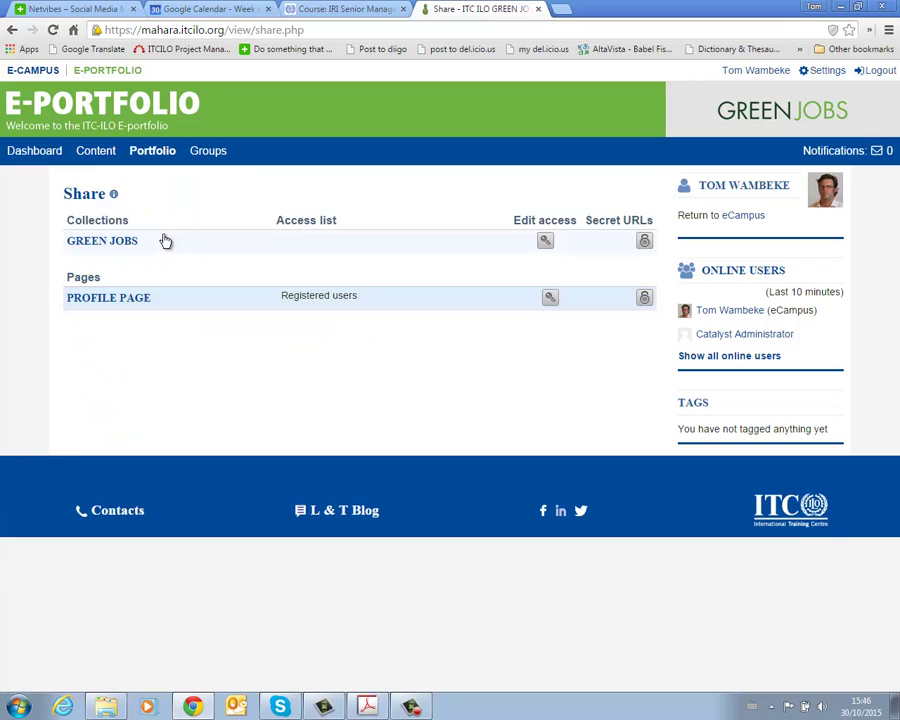
{"action": "left_click", "coordinate": [545, 242]}
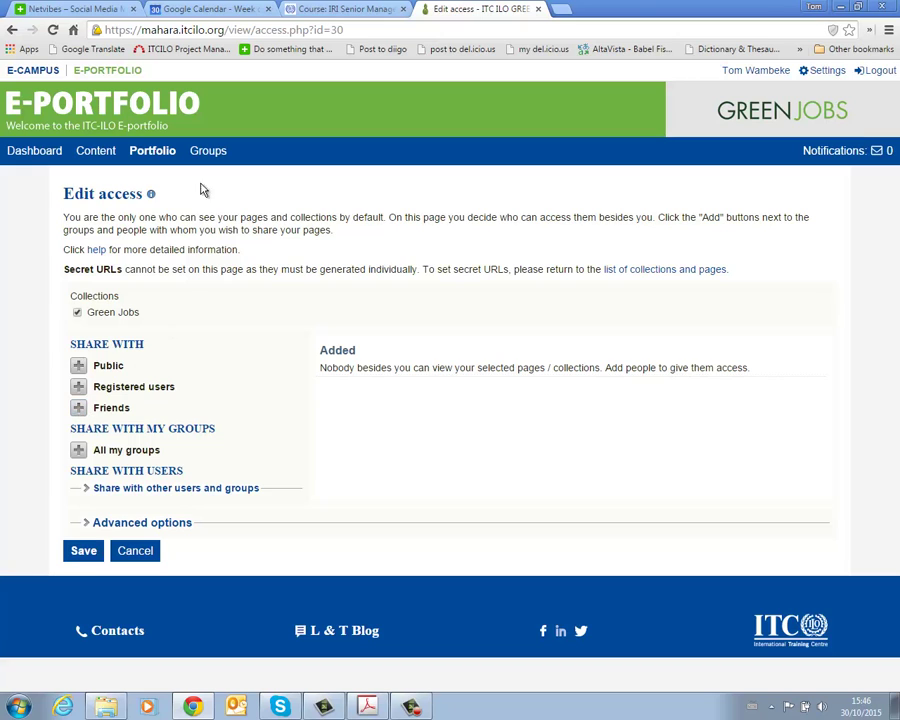
{"action": "mouse_move", "coordinate": [207, 158]}
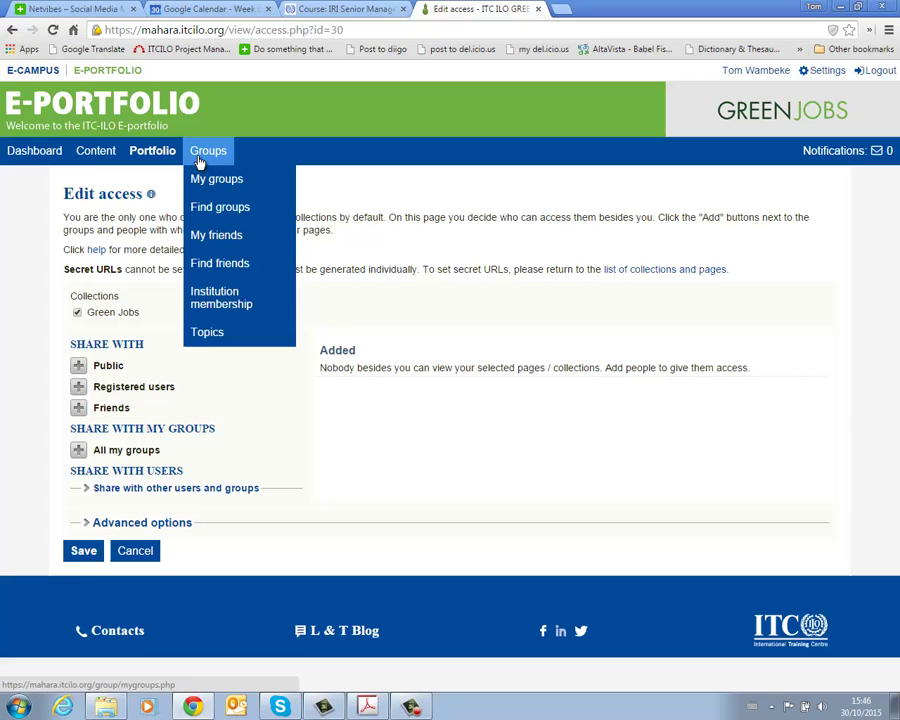
Step: Leave the access settings unsaved, return to the dashboard and reopen the profile page
{"action": "left_click", "coordinate": [40, 152]}
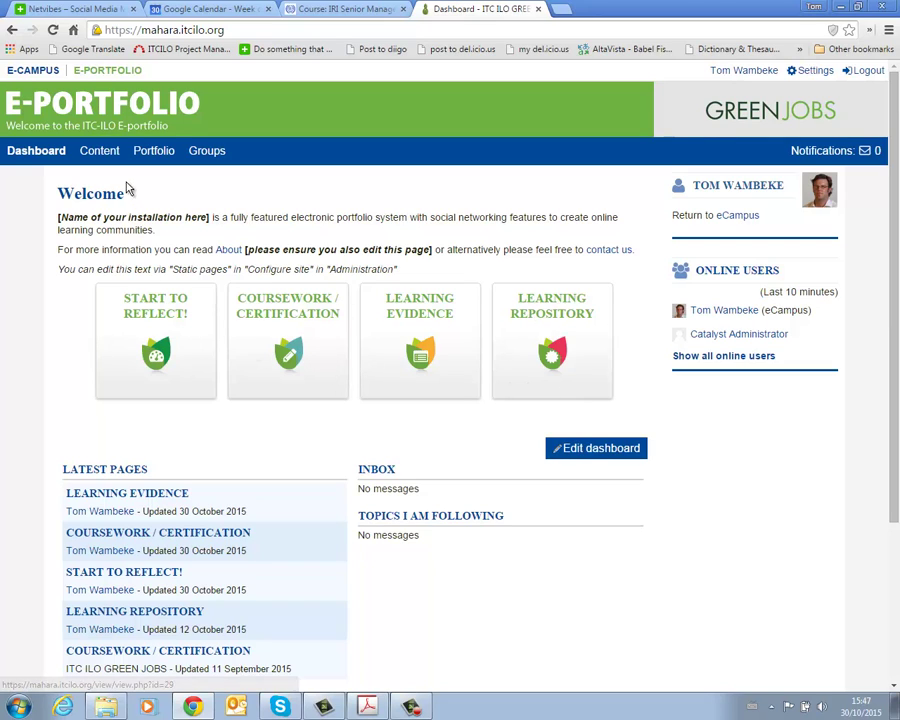
{"action": "mouse_move", "coordinate": [110, 163]}
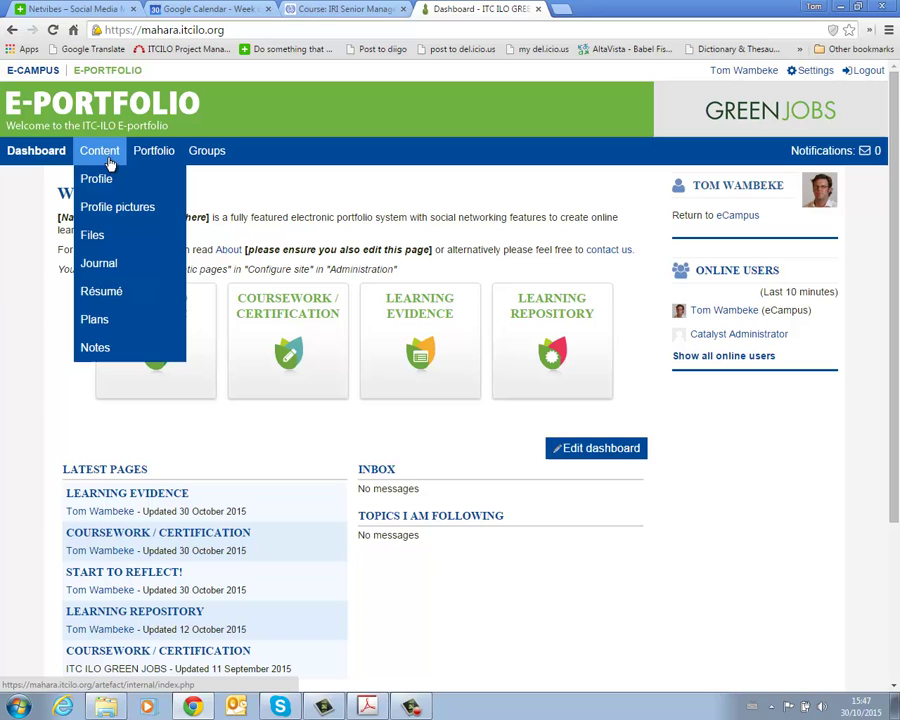
{"action": "left_click", "coordinate": [104, 180]}
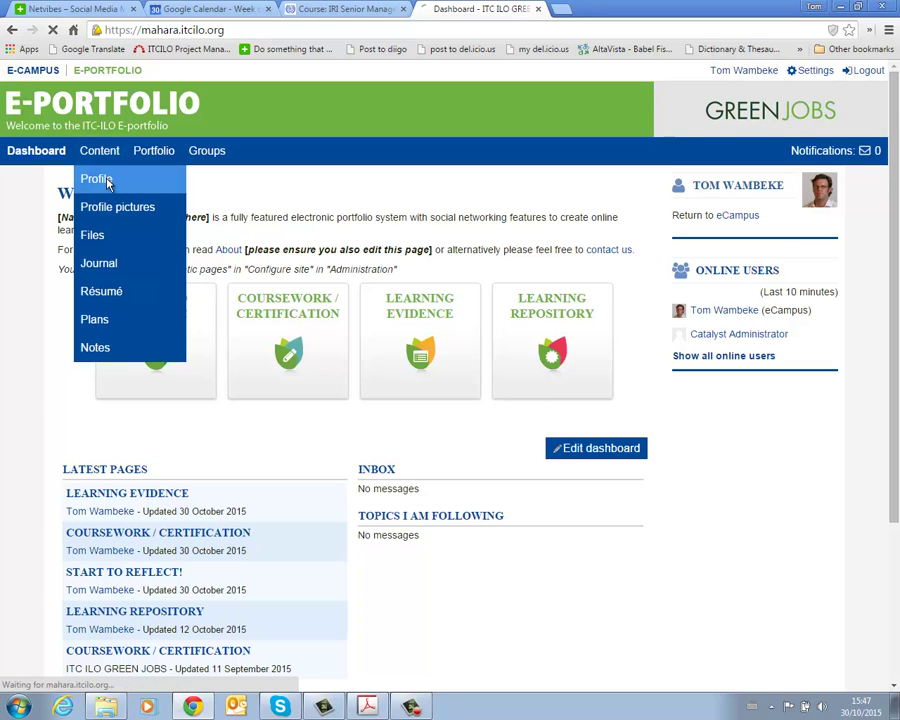